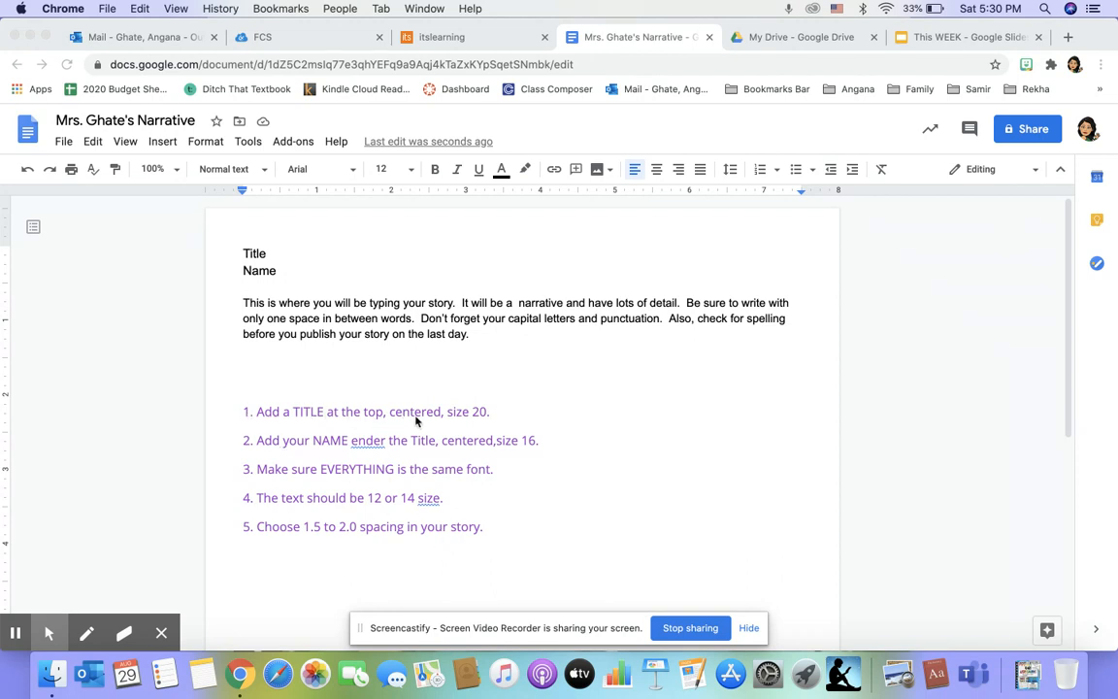
# - Center the "Title" line at the top of the document and set its font size to 20
pyautogui.click(266, 264)
pyautogui.moveTo(266, 252); pyautogui.dragTo(242, 252)
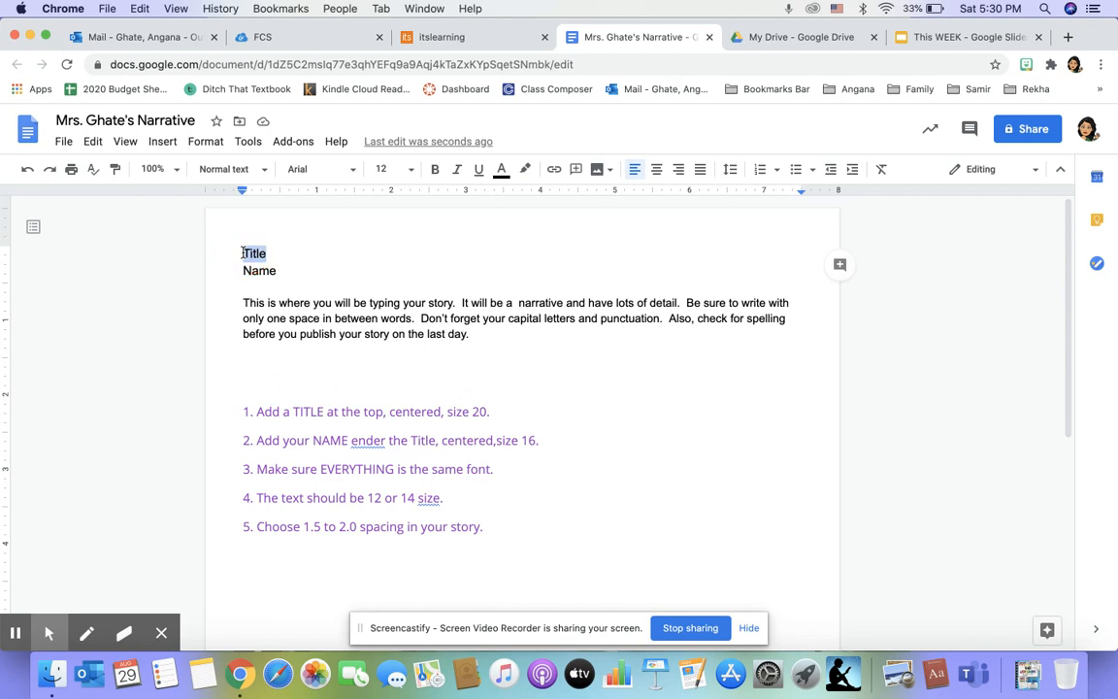
pyautogui.click(656, 179)
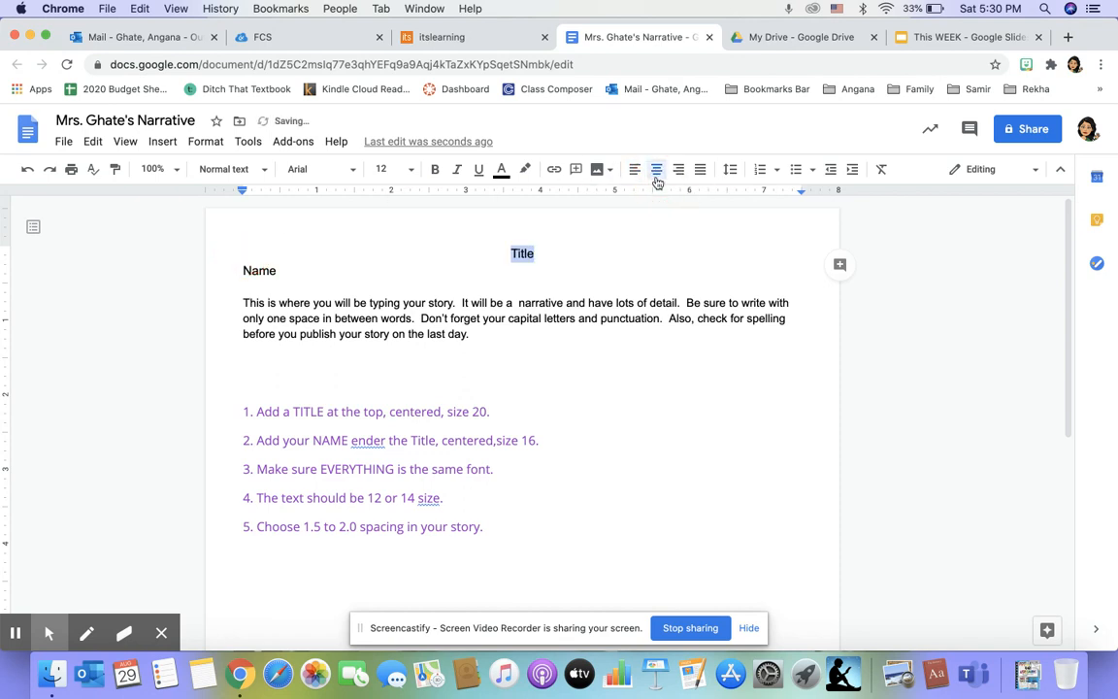
pyautogui.click(412, 171)
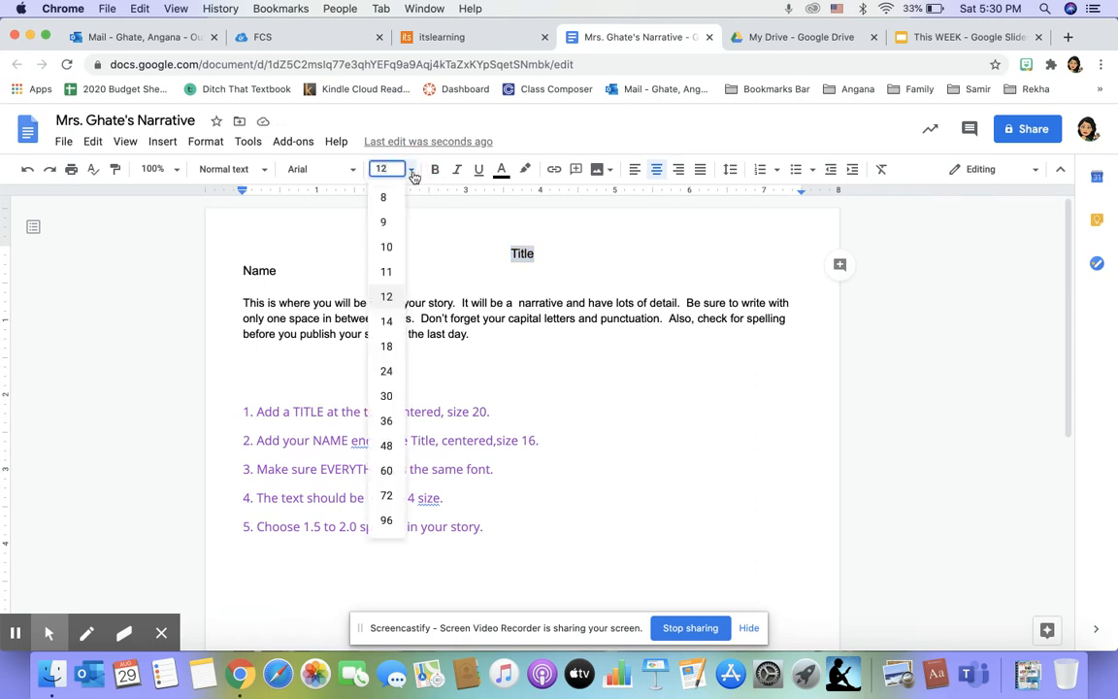
pyautogui.click(389, 169)
pyautogui.press('BackSpace')
pyautogui.write('20')
pyautogui.press('Return')
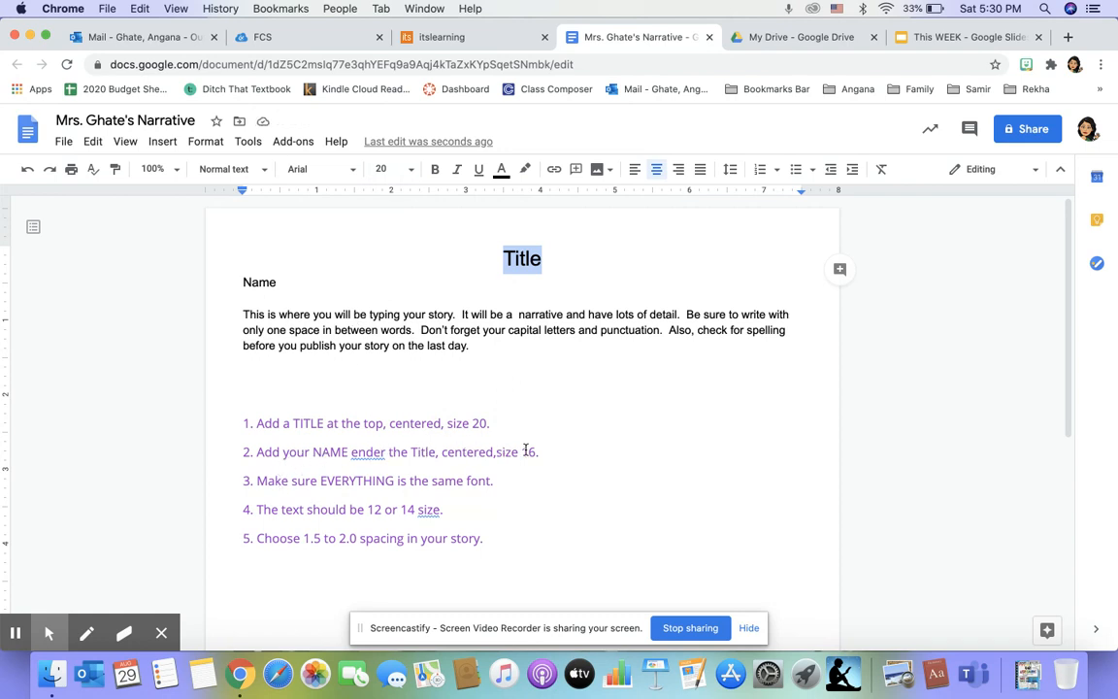
# - Center the "Name" line under the title and set its font size to 16
pyautogui.moveTo(278, 282); pyautogui.dragTo(242, 280)
pyautogui.click(657, 170)
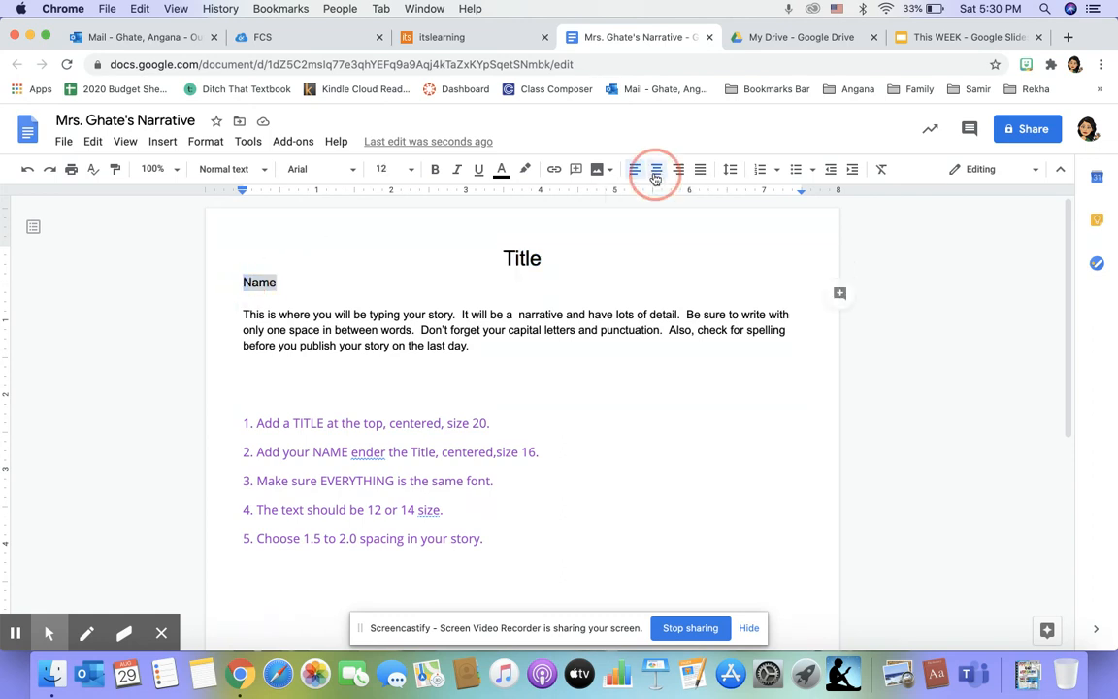
pyautogui.click(387, 168)
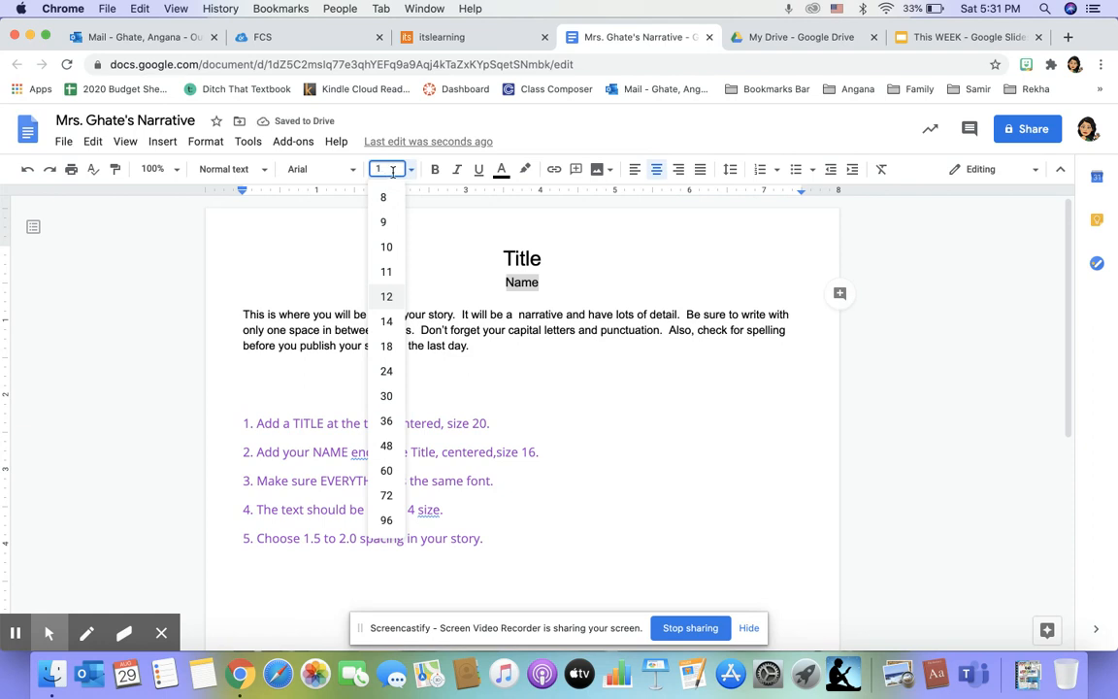
pyautogui.write('6')
pyautogui.press('Return')
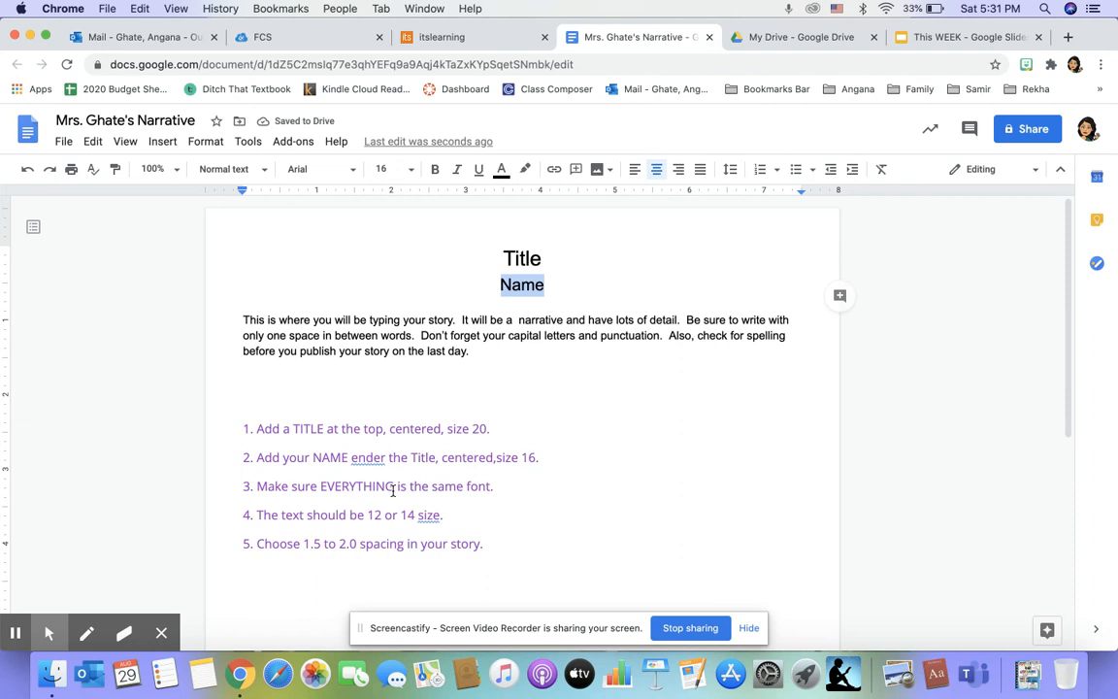
# - Change the font of the title, name and story paragraph to Life Savers
pyautogui.click(474, 351)
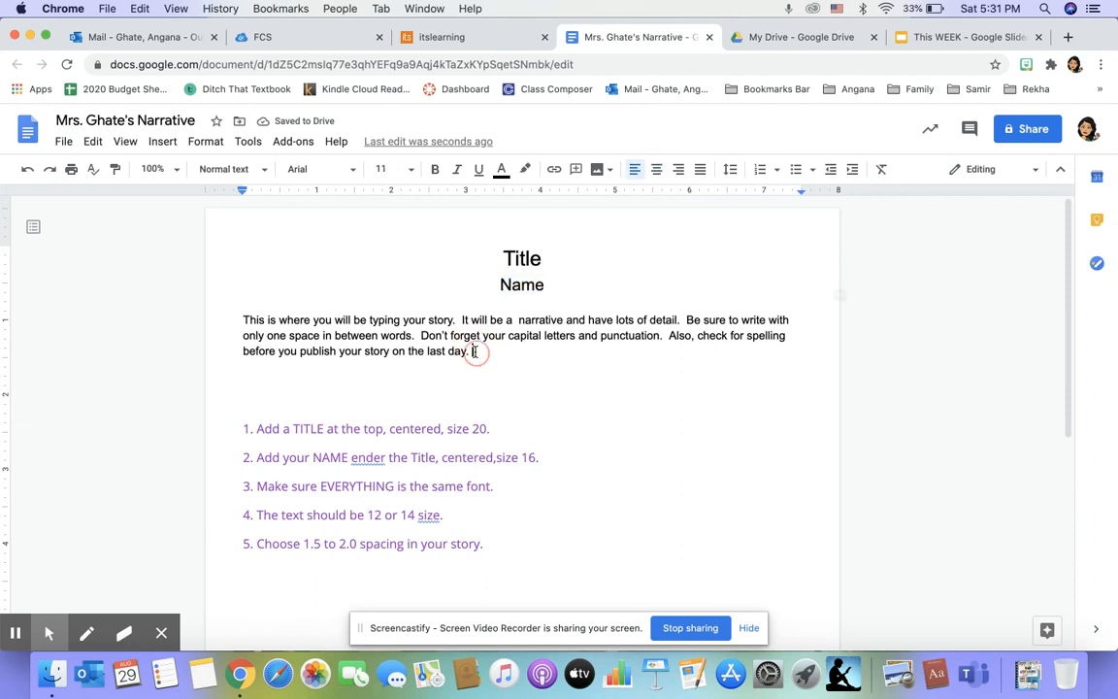
pyautogui.moveTo(475, 352); pyautogui.dragTo(402, 231)
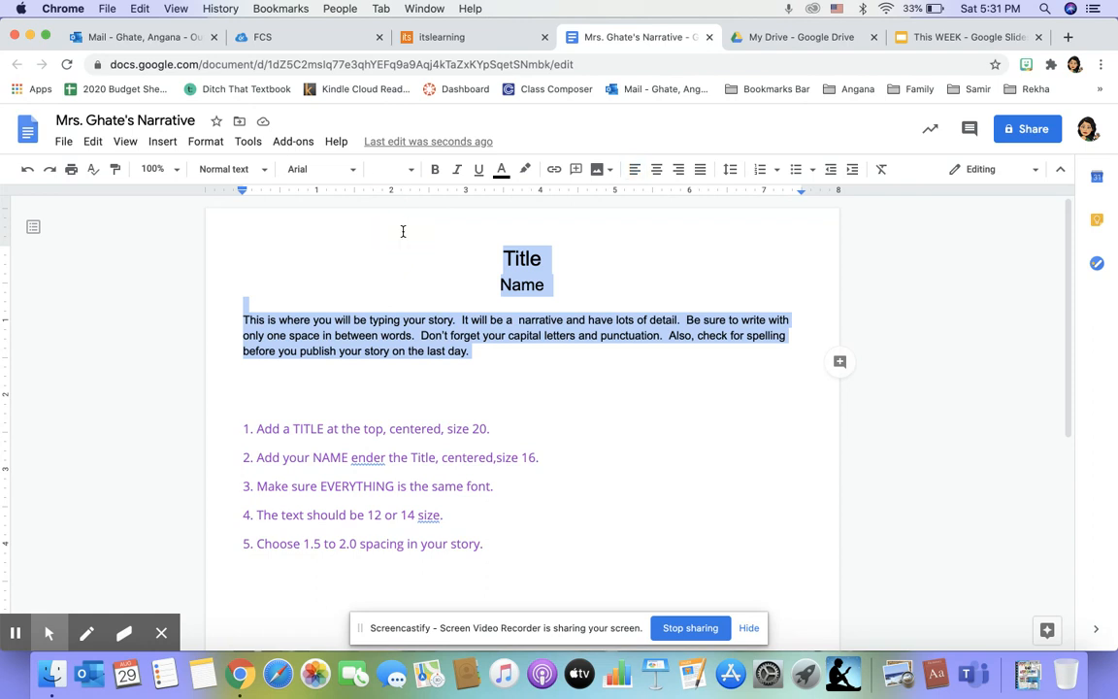
pyautogui.click(352, 169)
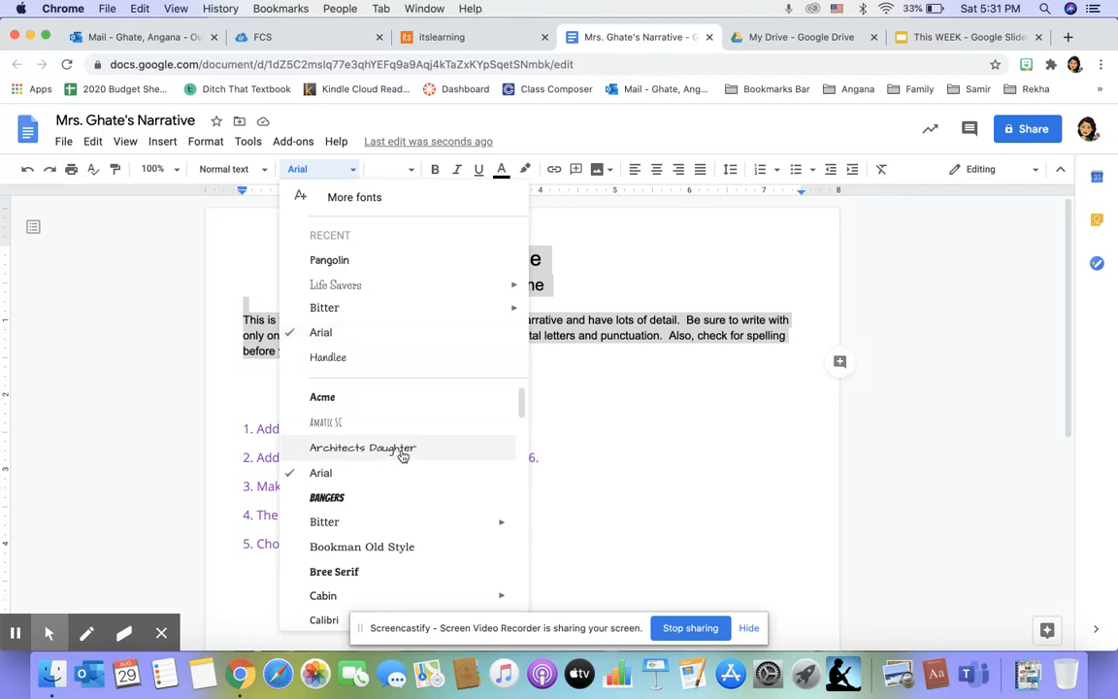
pyautogui.scroll(-3, 390, 486)
pyautogui.scroll(-5, 391, 486)
pyautogui.scroll(-5, 392, 487)
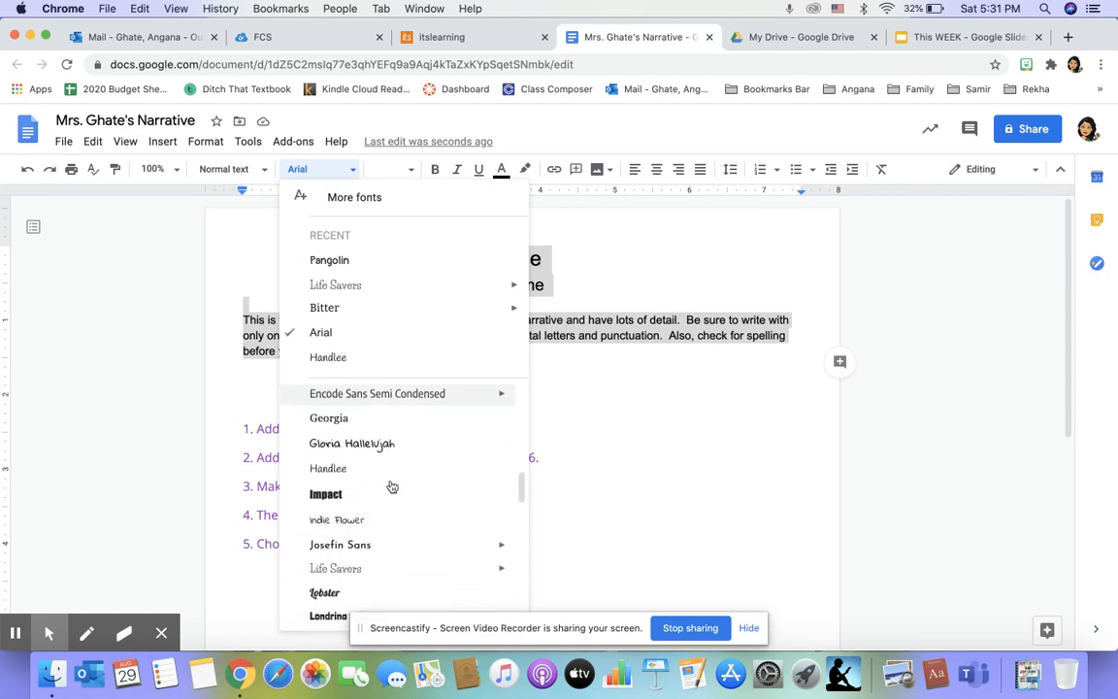
pyautogui.scroll(-2, 391, 486)
pyautogui.click(348, 506)
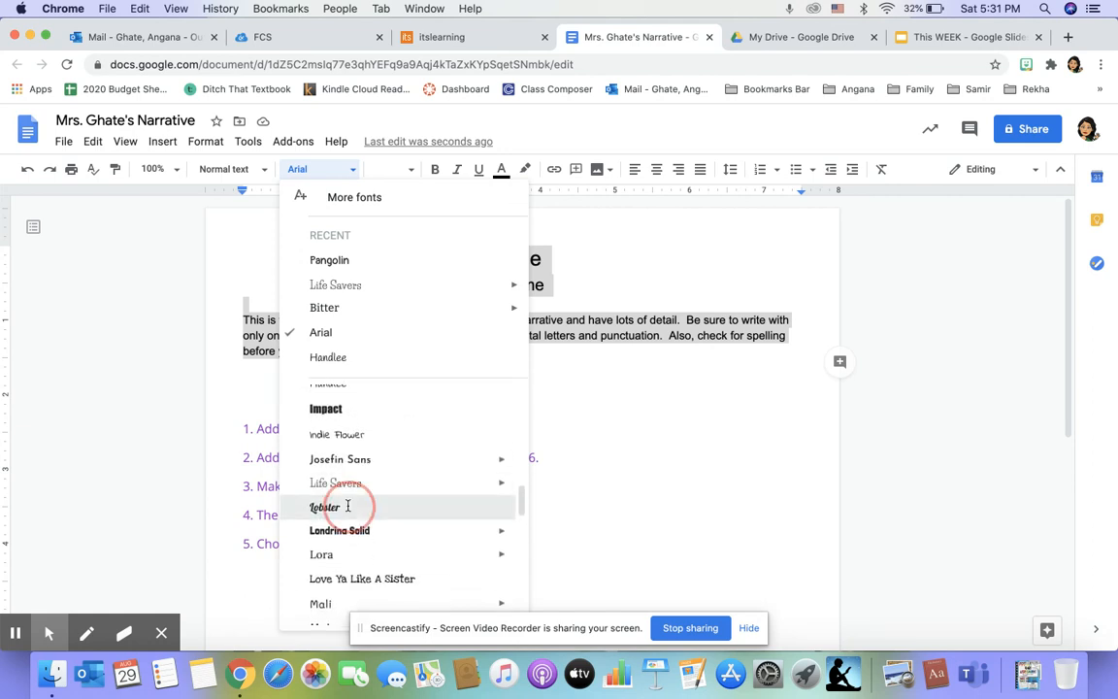
pyautogui.click(328, 172)
pyautogui.click(352, 309)
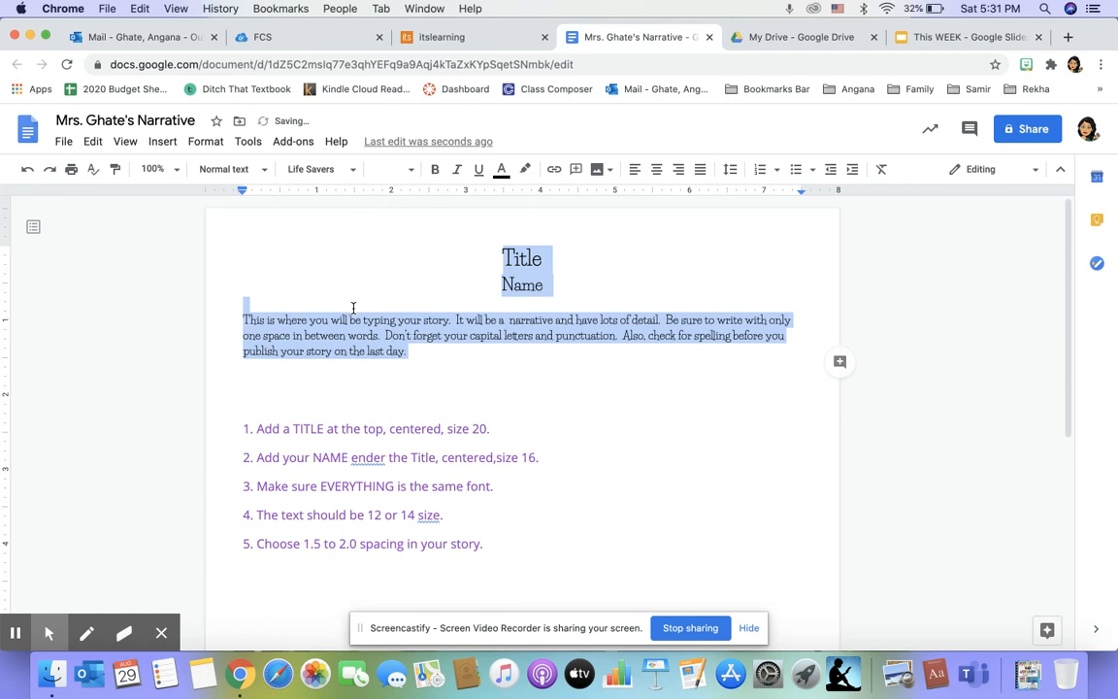
pyautogui.click(425, 357)
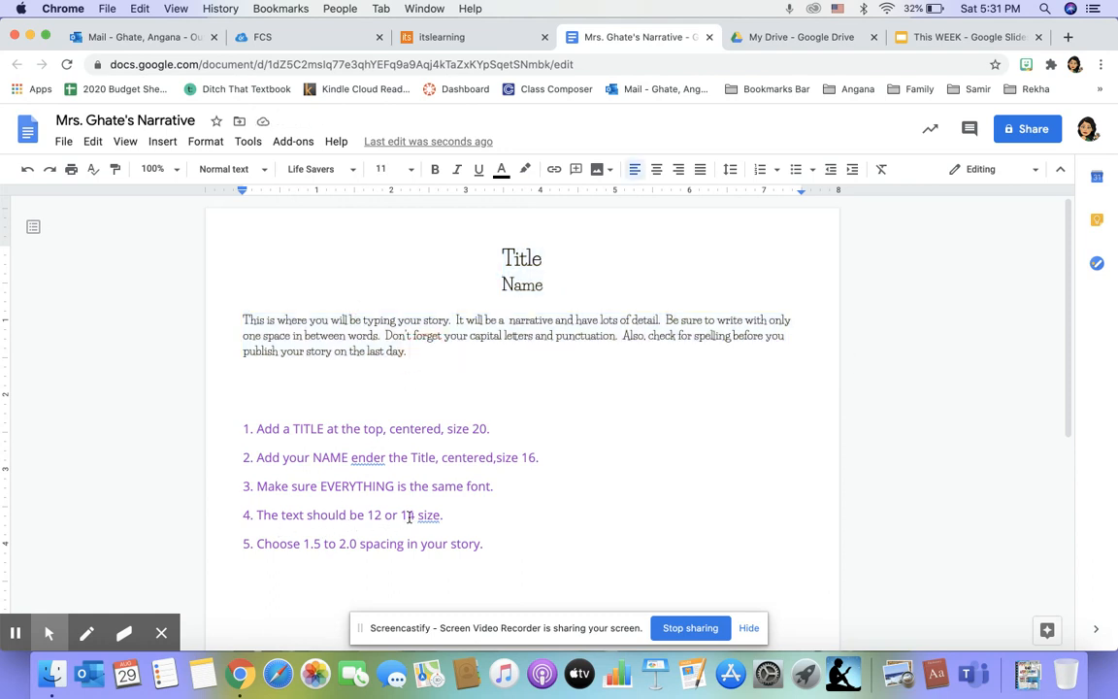
# - Set the font size of the story paragraph to 14
pyautogui.moveTo(406, 351); pyautogui.dragTo(242, 318)
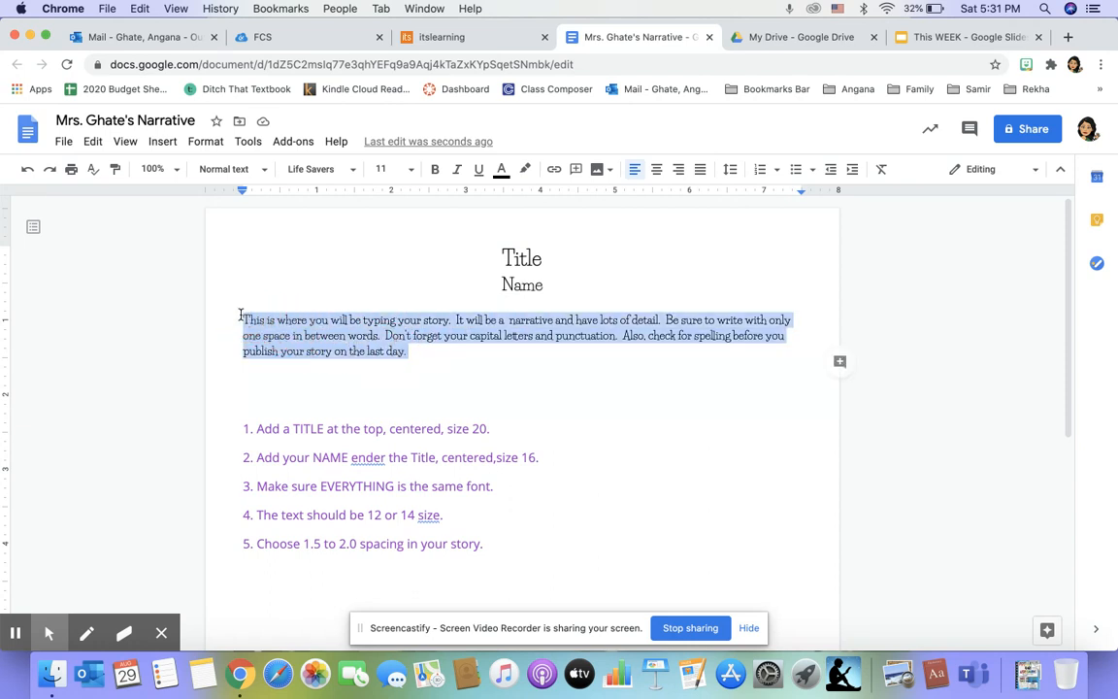
pyautogui.click(407, 170)
pyautogui.click(389, 323)
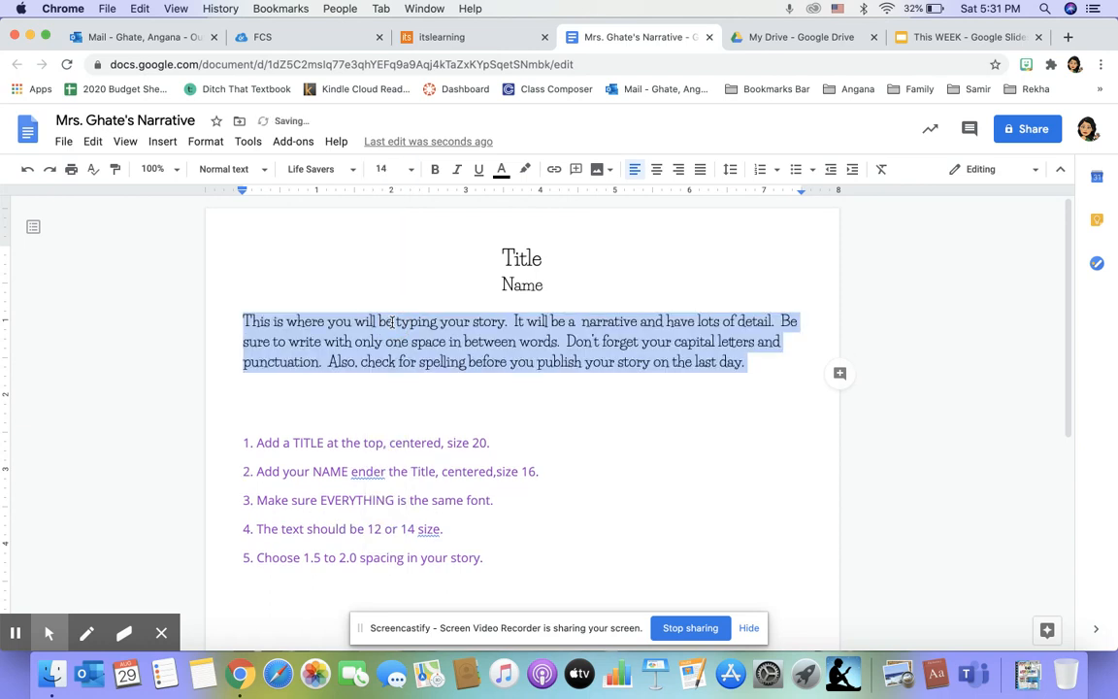
pyautogui.click(392, 392)
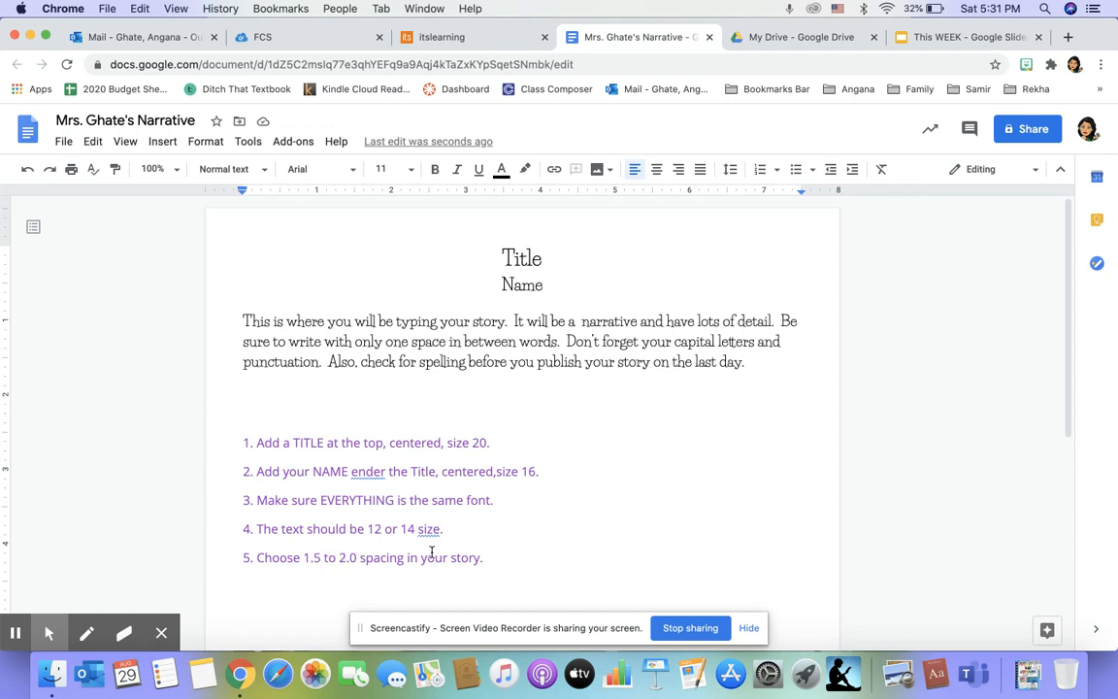
# - Apply double line spacing to the story paragraph
pyautogui.moveTo(745, 361); pyautogui.dragTo(237, 321)
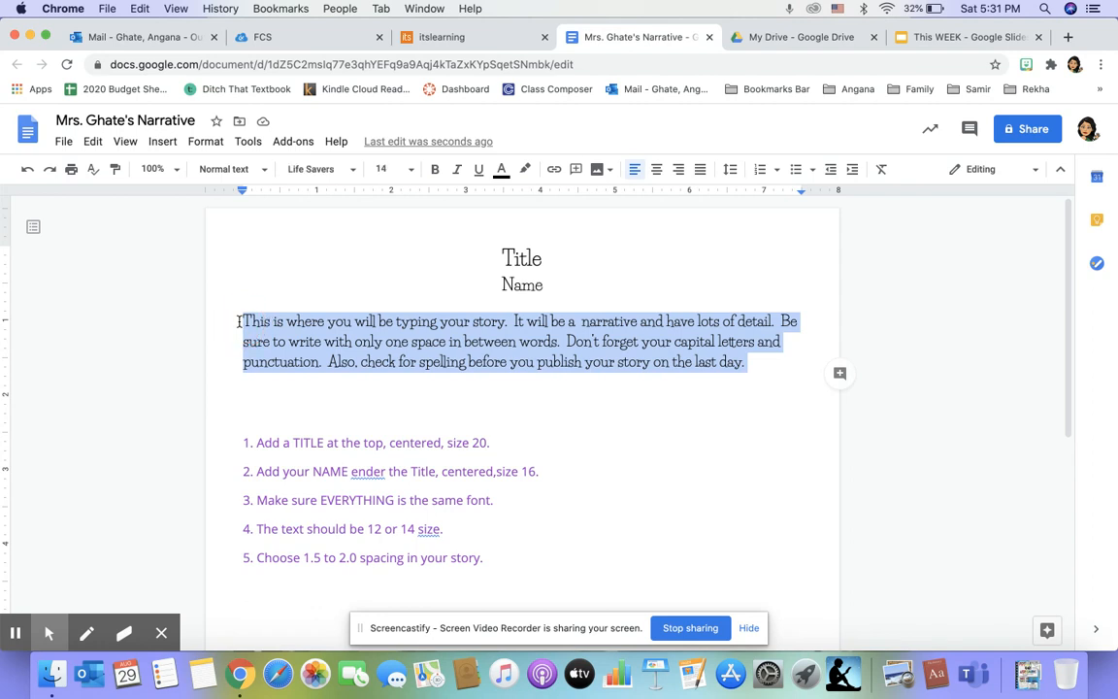
pyautogui.click(731, 171)
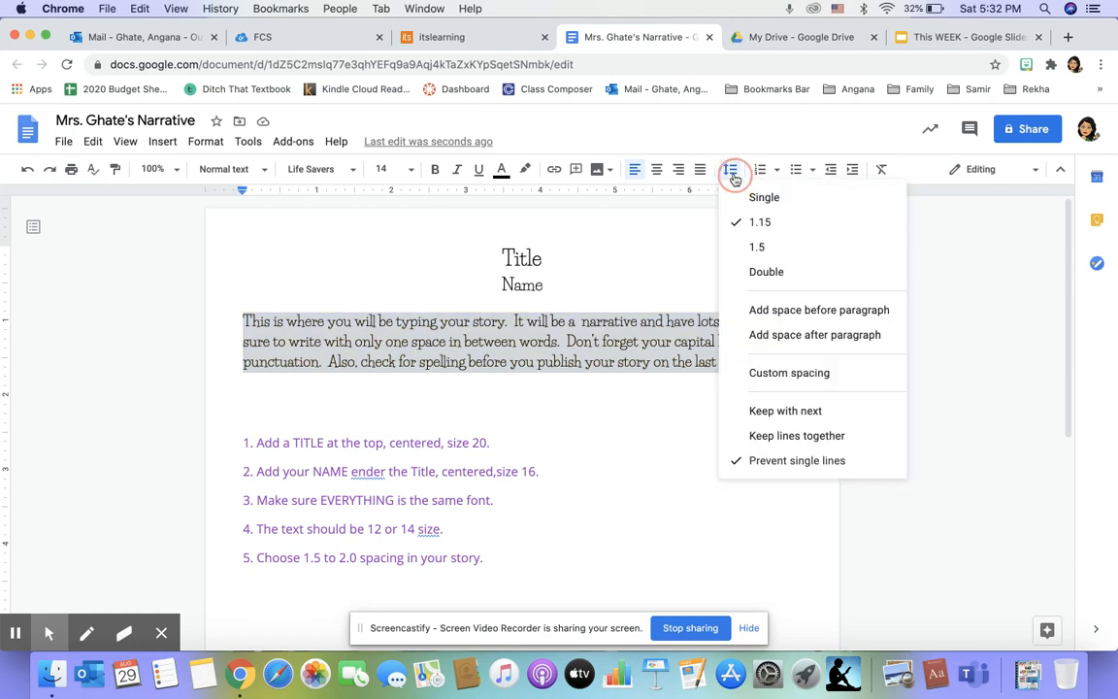
pyautogui.click(761, 274)
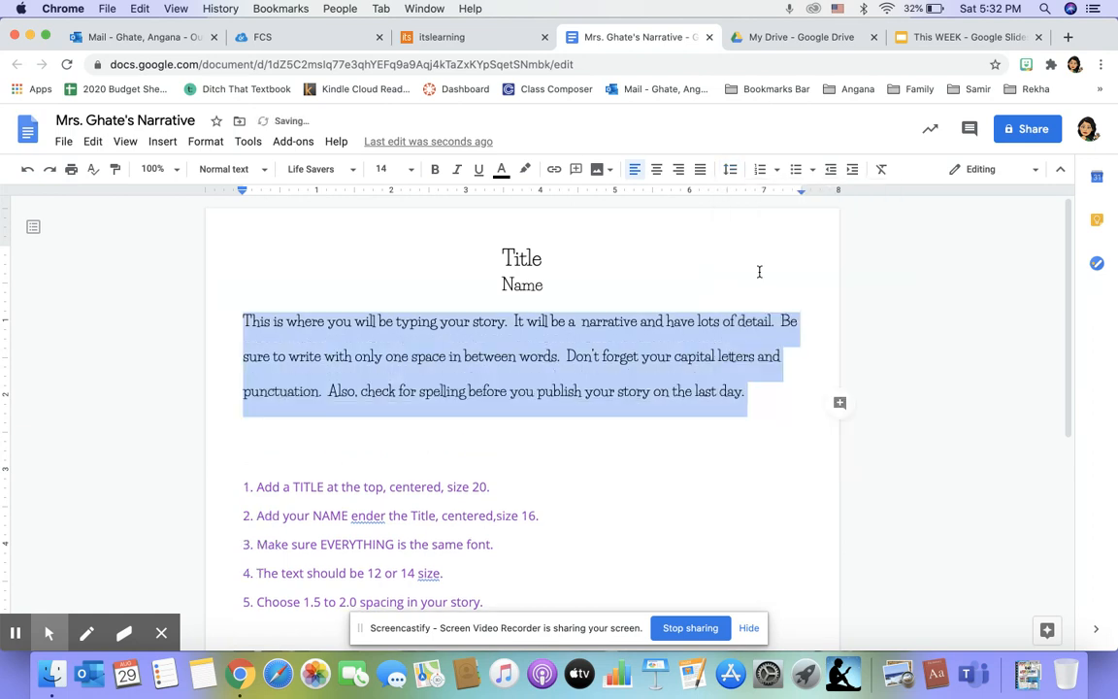
pyautogui.click(752, 391)
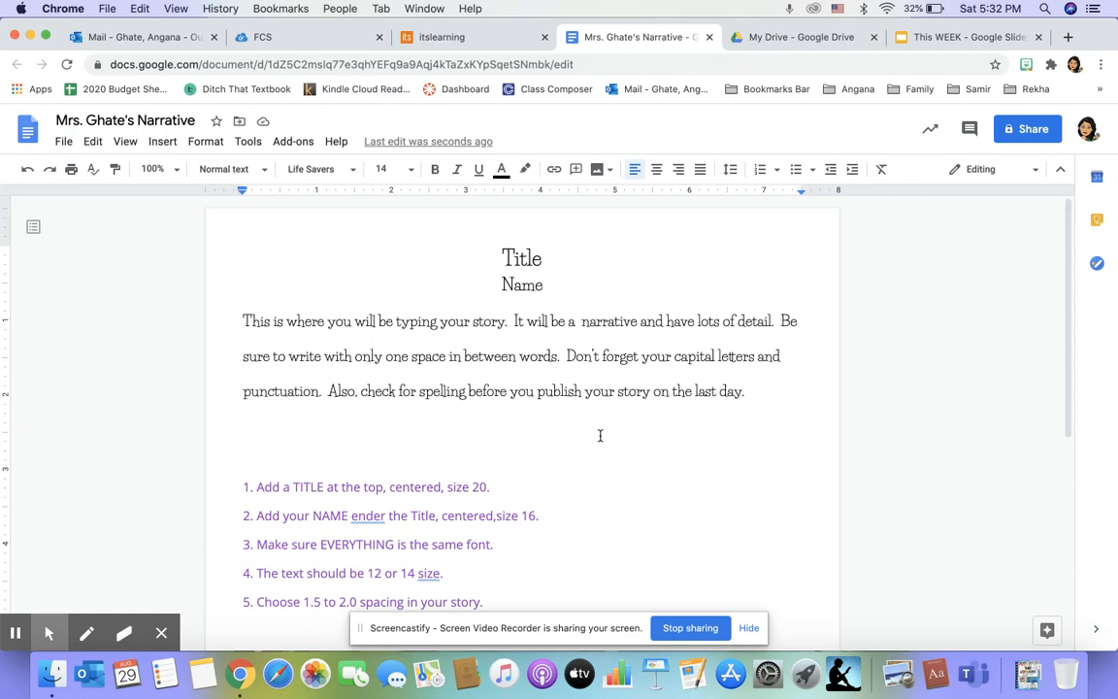
# - Accept the spelling suggestions "under" and "sizes" for the flagged words in instructions 2 and 4
pyautogui.scroll(-2, 414, 480)
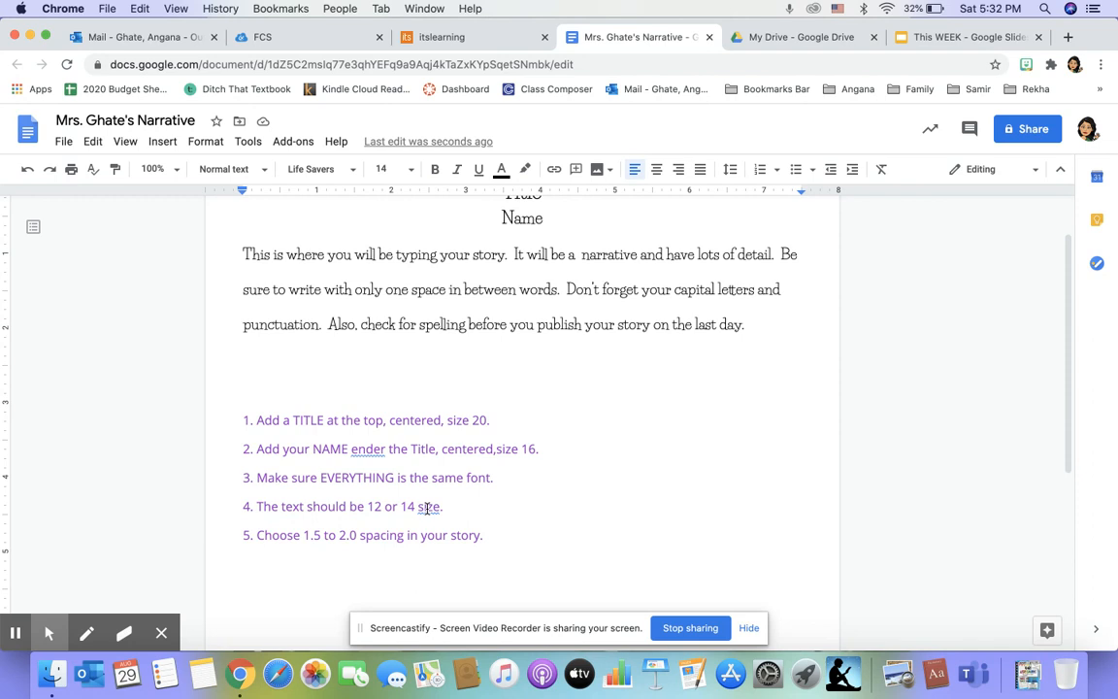
pyautogui.click(368, 448)
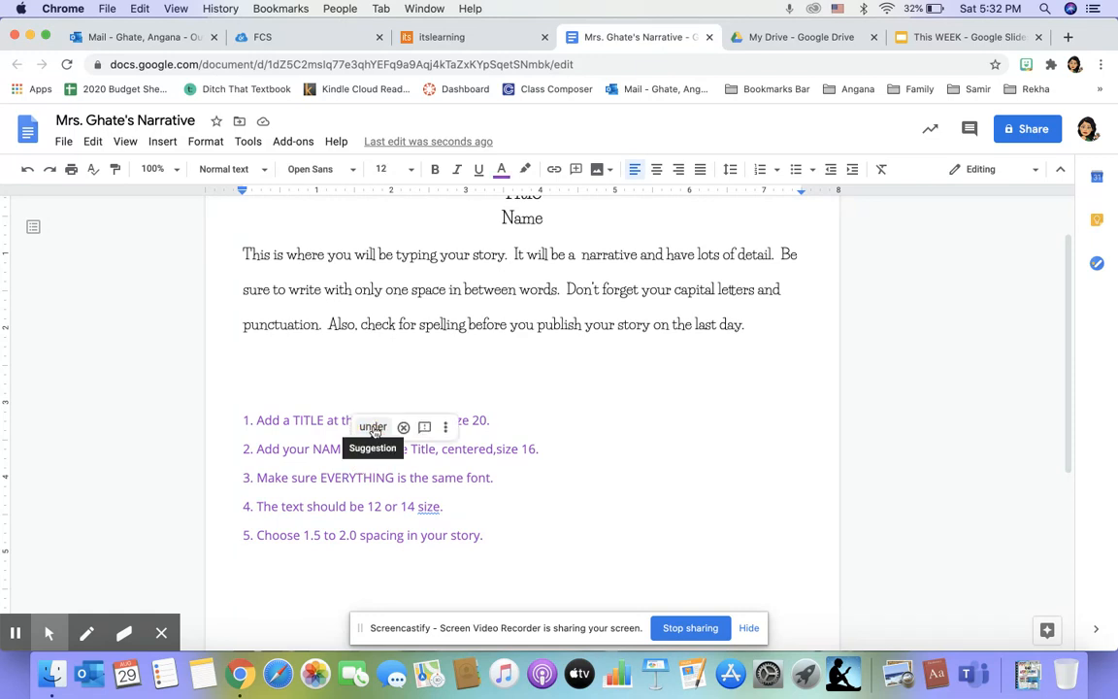
pyautogui.click(372, 427)
pyautogui.click(430, 507)
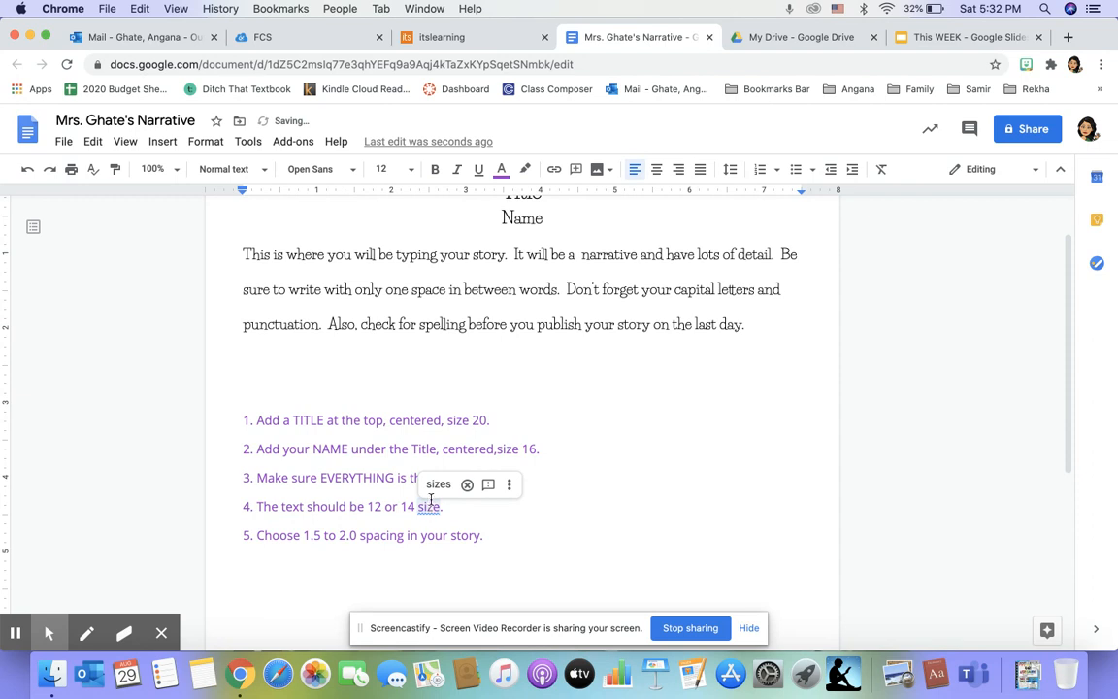
pyautogui.click(438, 481)
pyautogui.write('.')
pyautogui.click(459, 498)
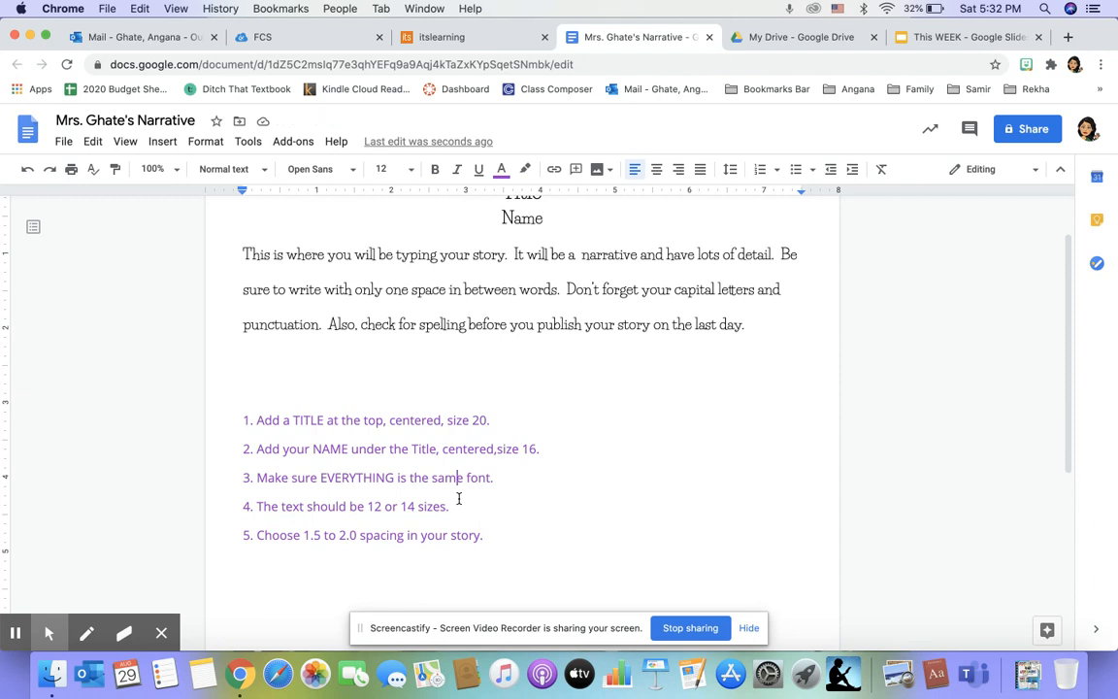
# - Replace the purple numbered instructions below the story with "This a sentence. Before you start another sentence."
pyautogui.moveTo(487, 536); pyautogui.dragTo(206, 392)
pyautogui.press('BackSpace')
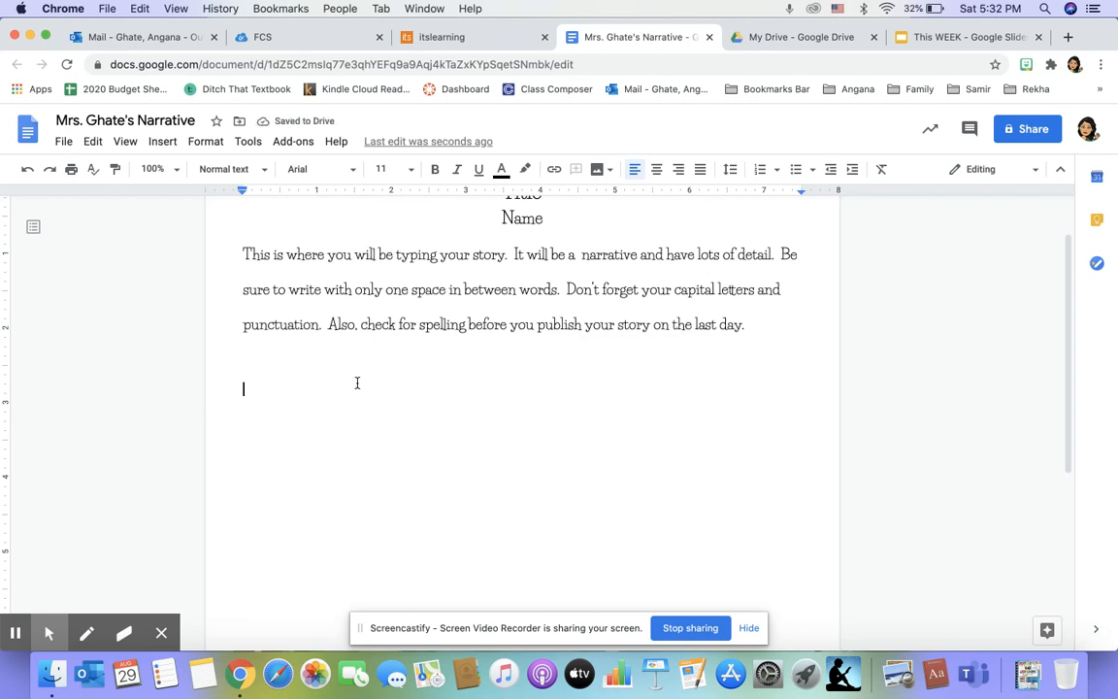
pyautogui.write('This a setnend')
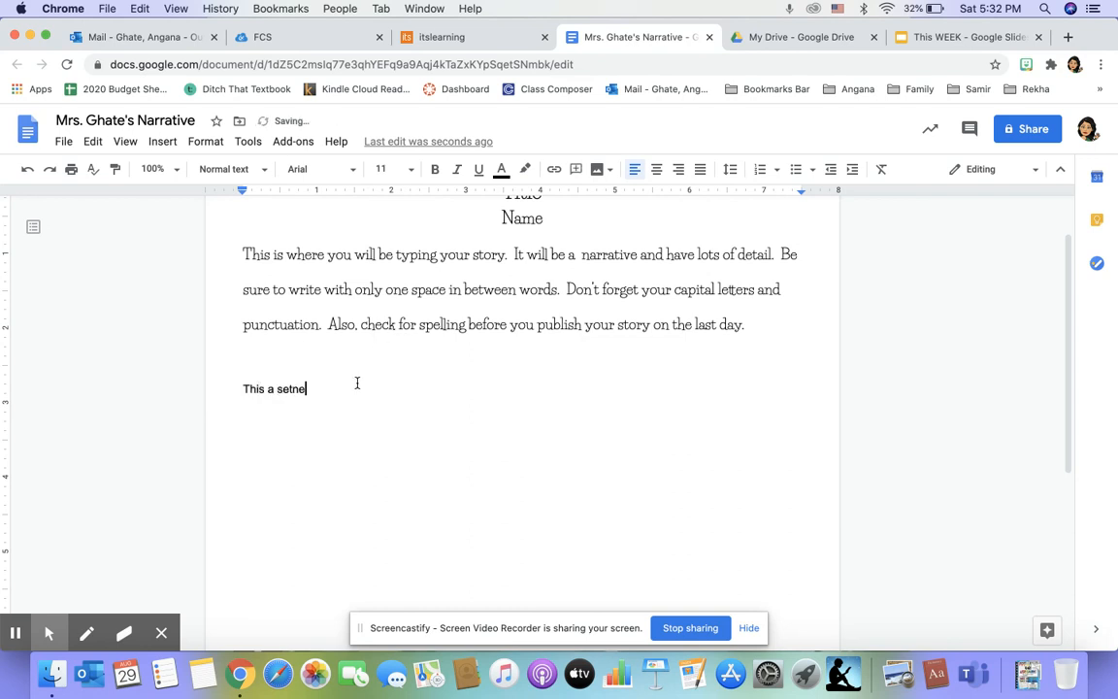
pyautogui.press('BackSpace')
pyautogui.press('BackSpace')
pyautogui.press('BackSpace')
pyautogui.press('BackSpace')
pyautogui.press('BackSpace')
pyautogui.write('ntence. Before you start another se')
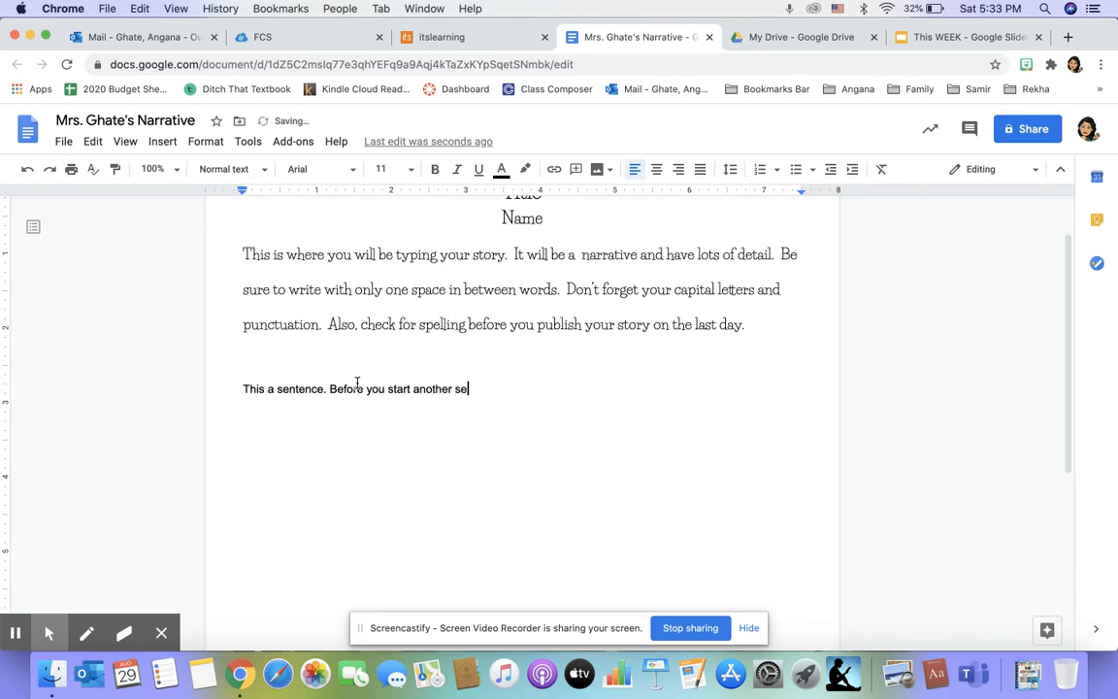
pyautogui.write('ntnece.')
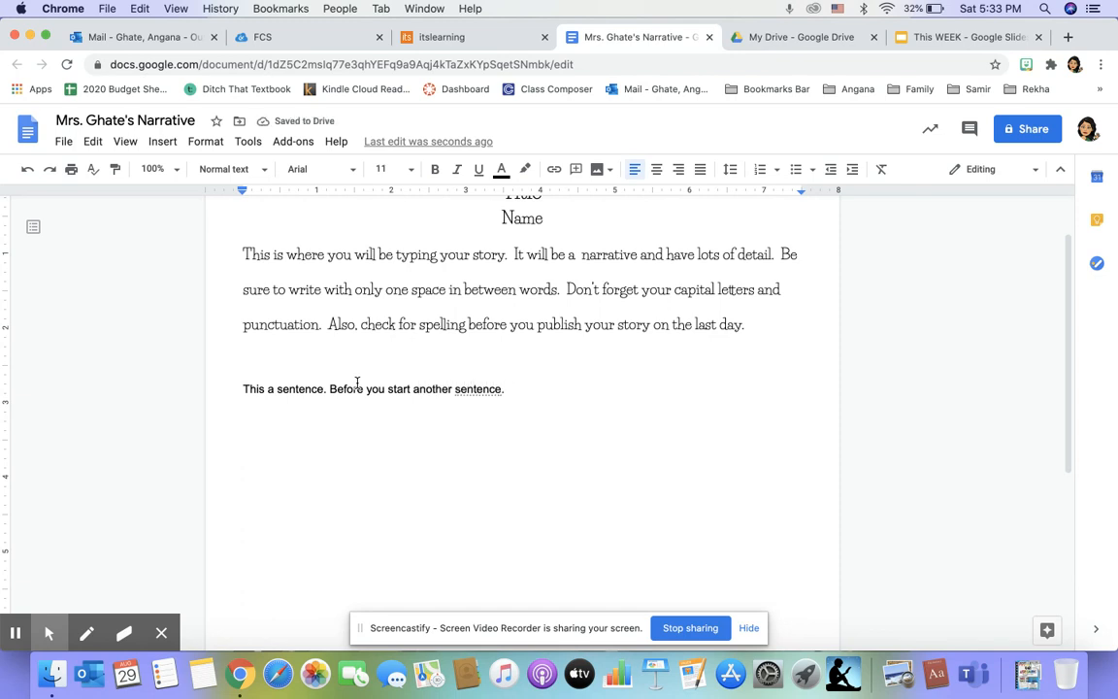
pyautogui.press('Return')
pyautogui.press('BackSpace')
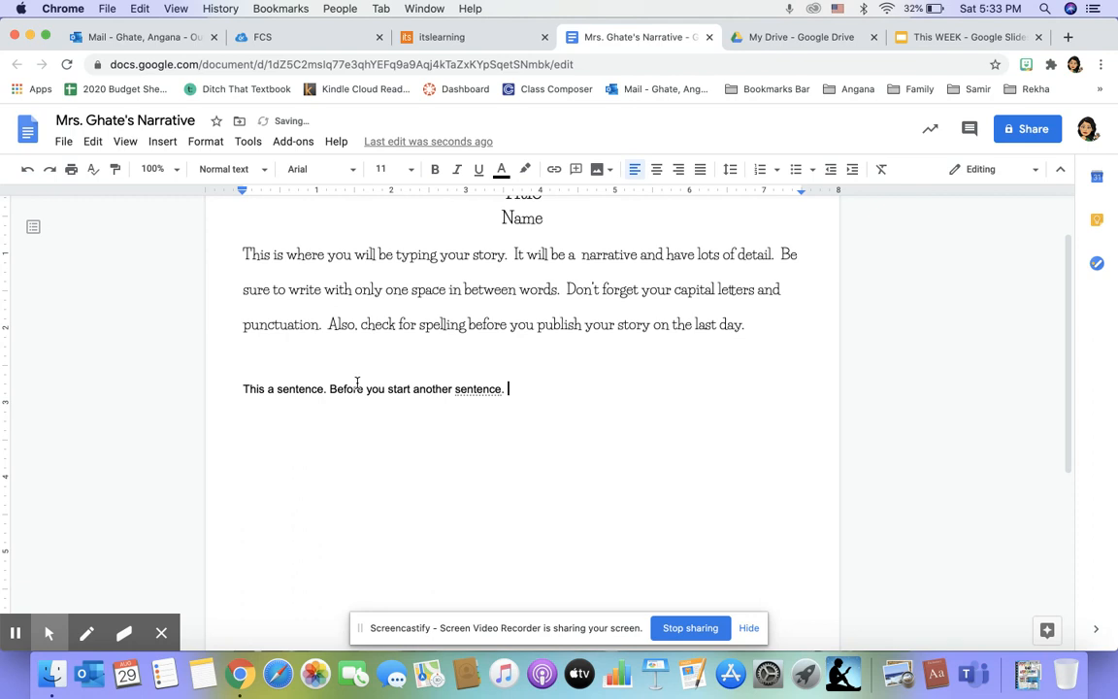